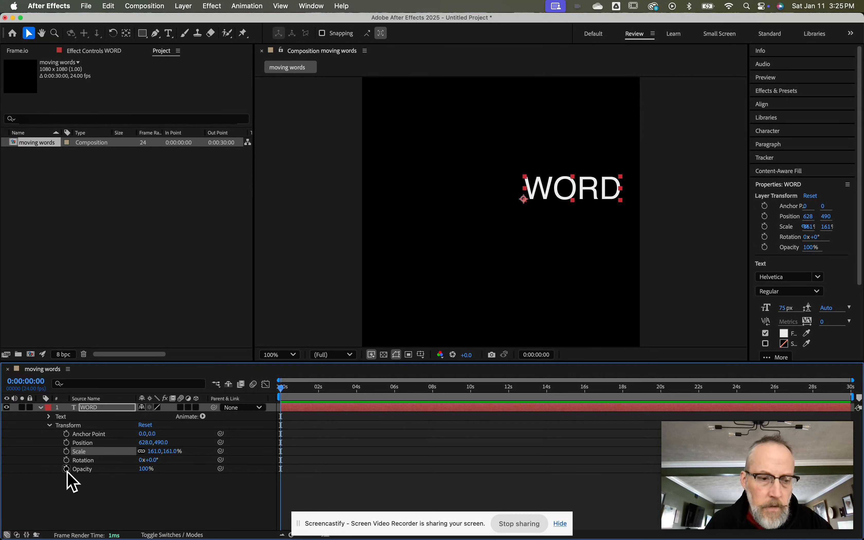
Step: Animate the WORD layer's position from 628, 490 at 0 seconds to 104, 490 at 2 seconds, and preview the motion
left_click(66, 442)
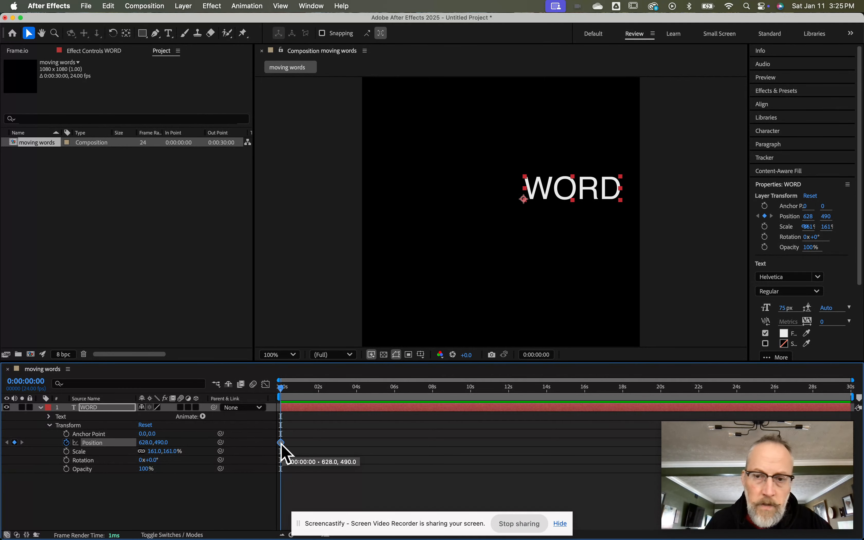
left_click(318, 387)
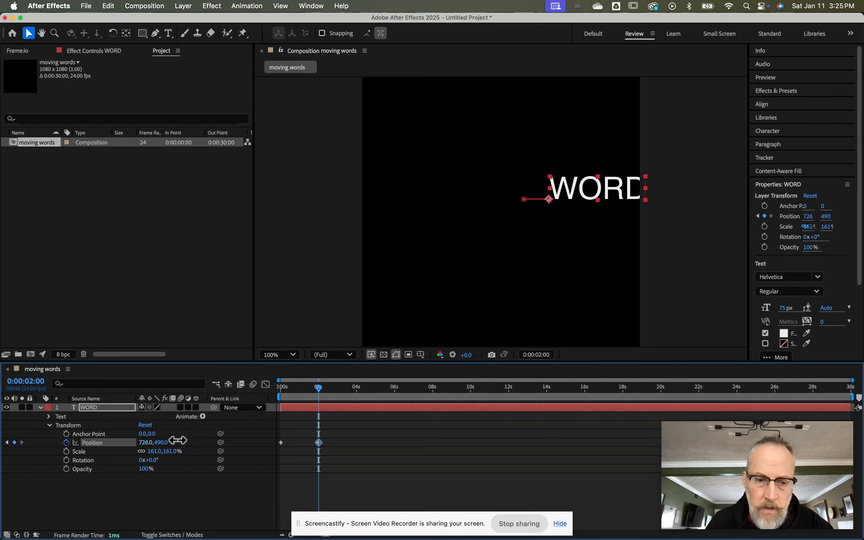
left_click_drag(165, 442, 5, 437)
key("Home")
key("space")
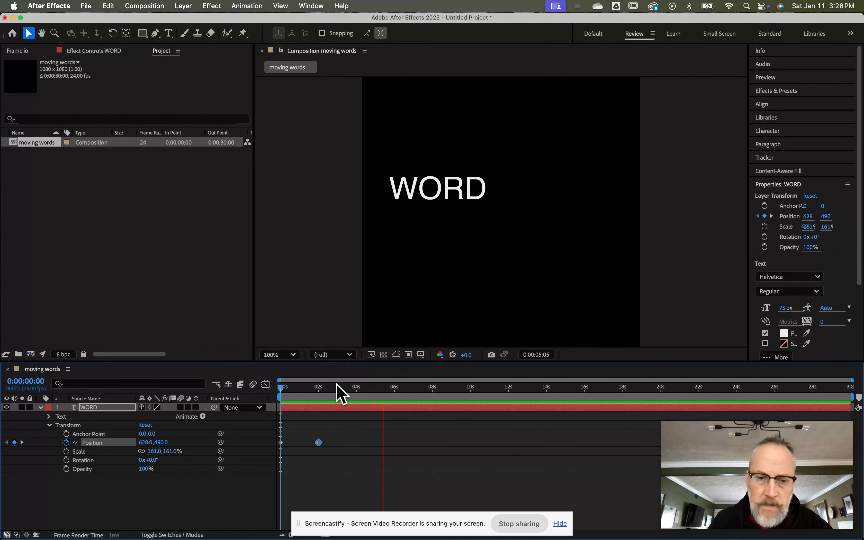
key("space")
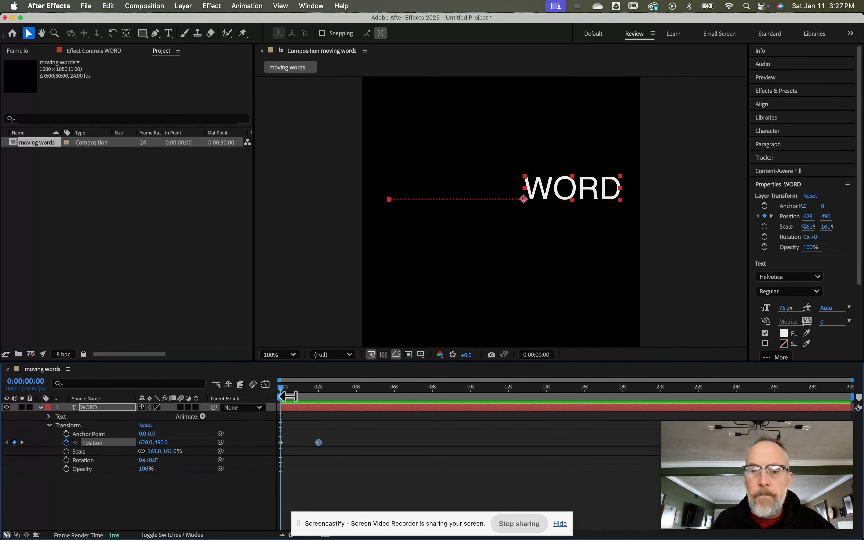
right_click(318, 443)
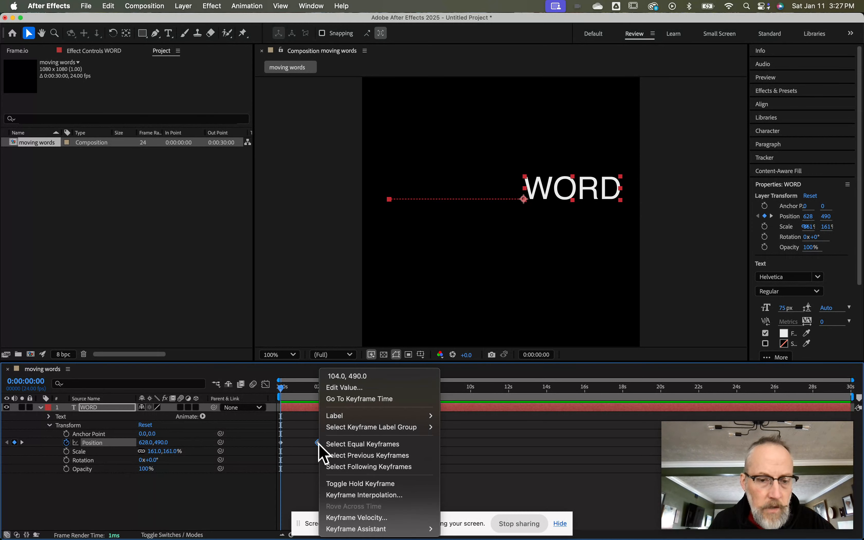
mouse_move(362, 529)
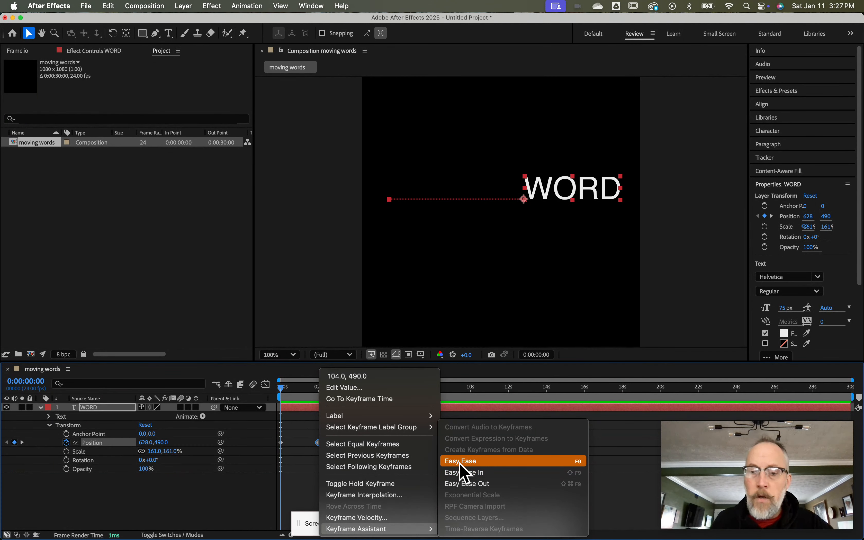
left_click(282, 442)
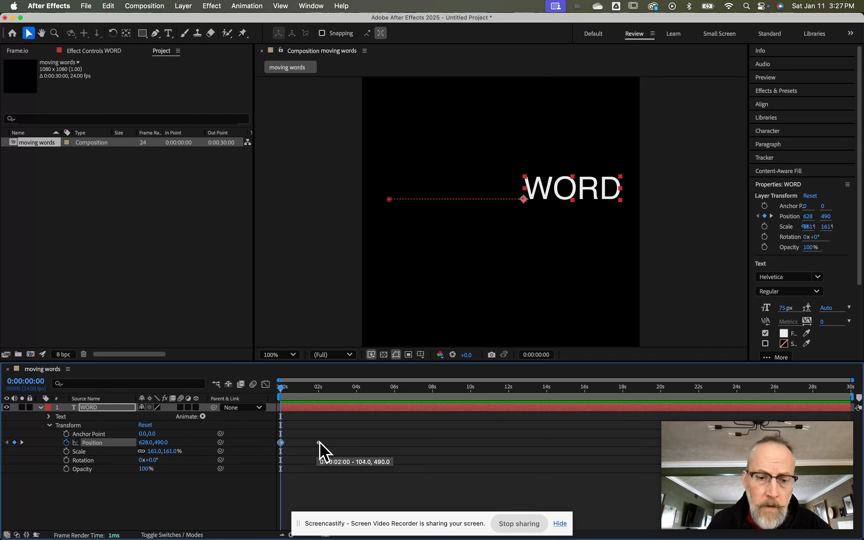
left_click(329, 443)
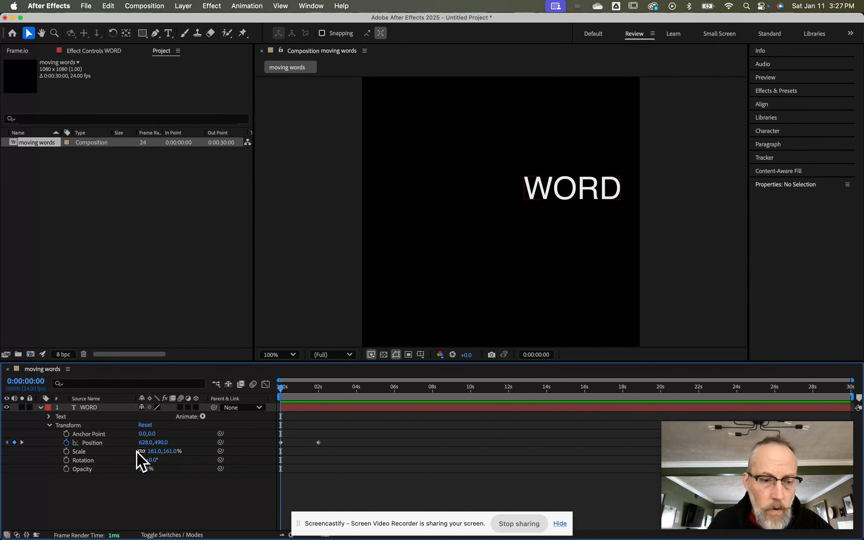
Step: Apply Easy Ease to both Position keyframes of the WORD layer and preview the eased motion
left_click(105, 444)
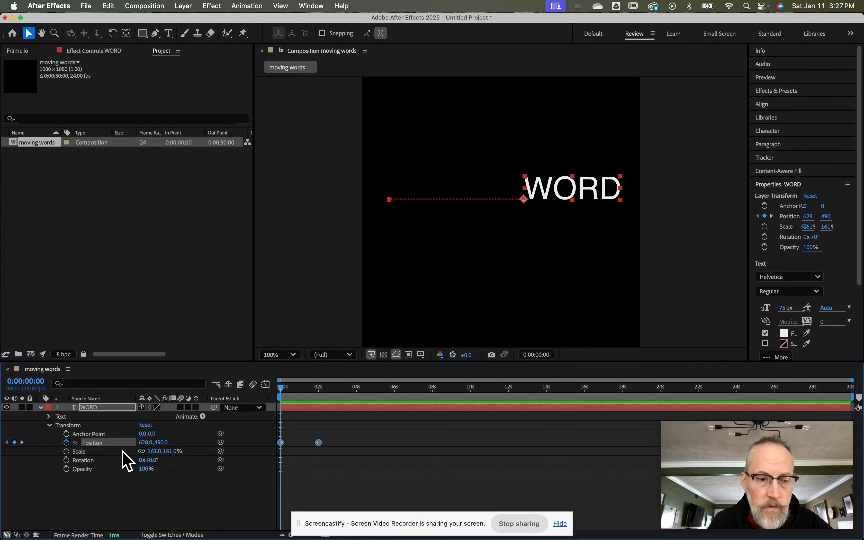
right_click(113, 443)
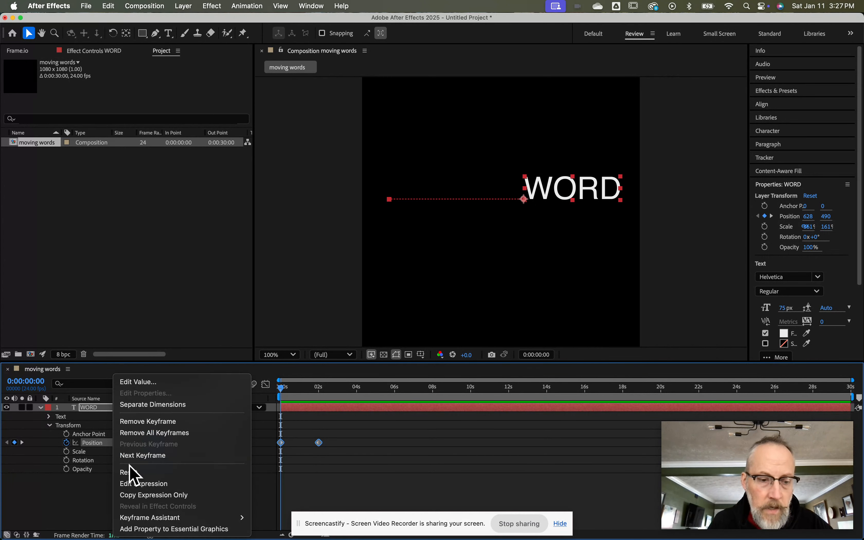
mouse_move(154, 519)
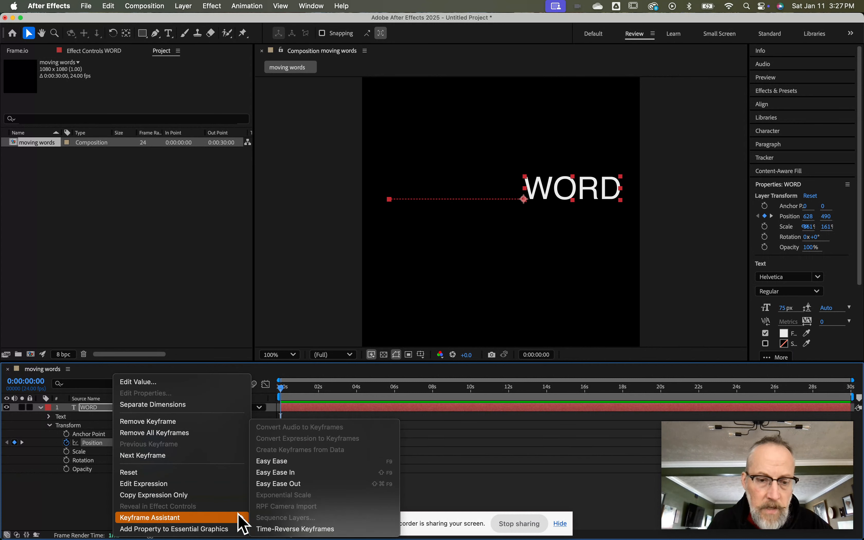
left_click(285, 462)
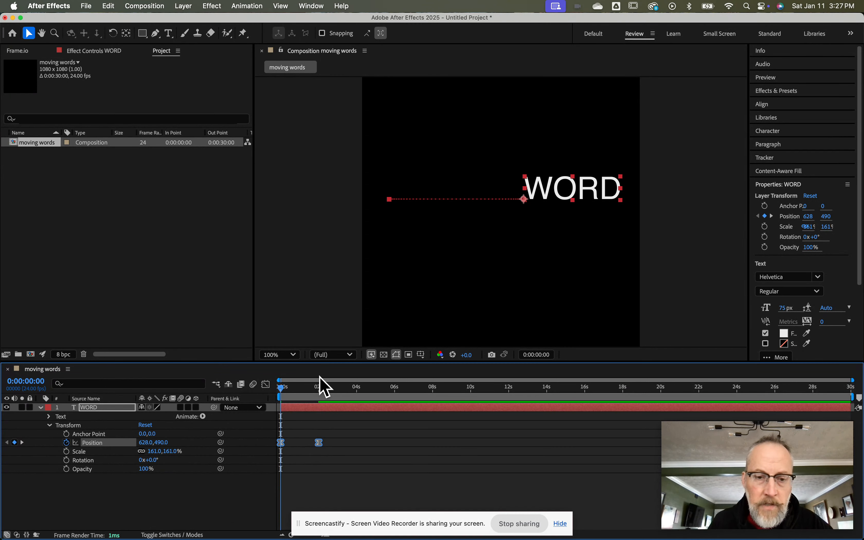
key("space")
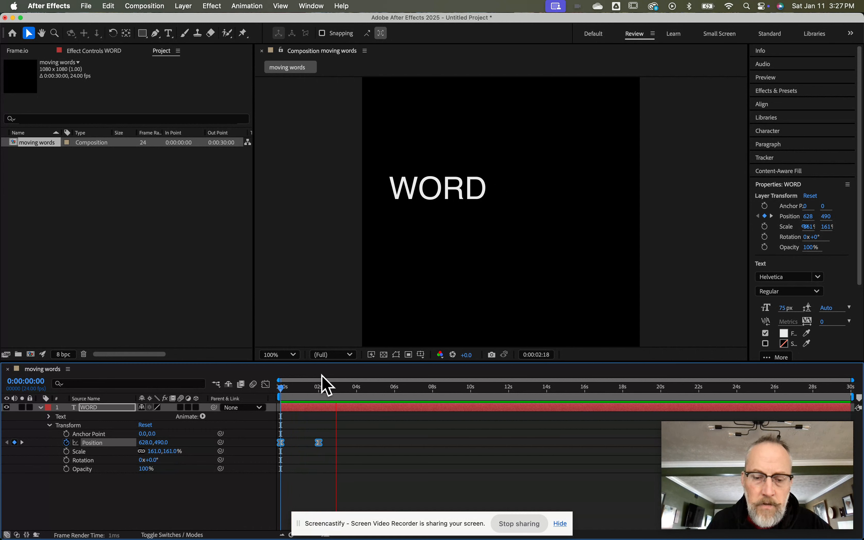
key("space")
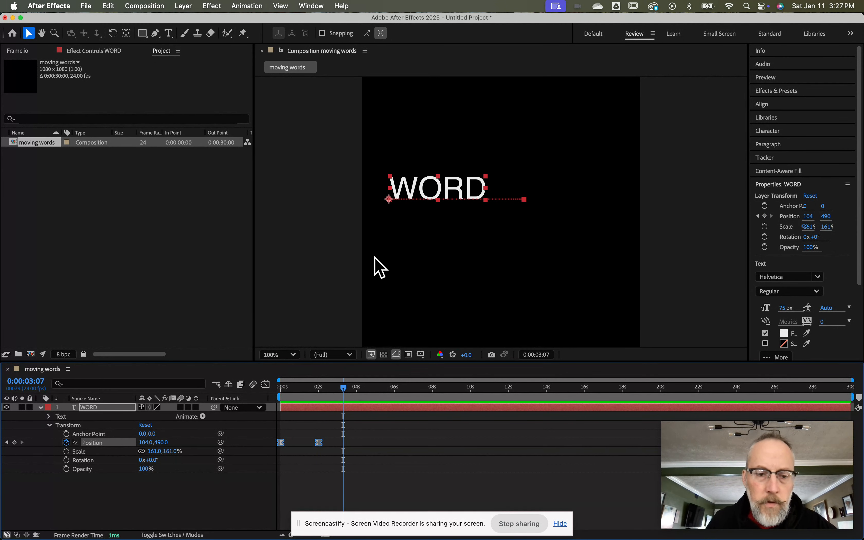
Step: Collapse and hide the WORD layer, and add a new shape layer to the composition
left_click(41, 408)
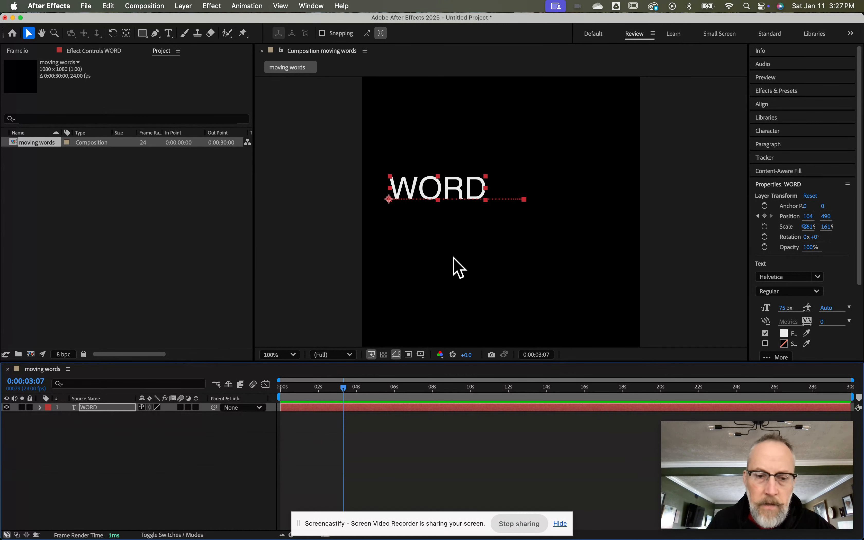
left_click(7, 408)
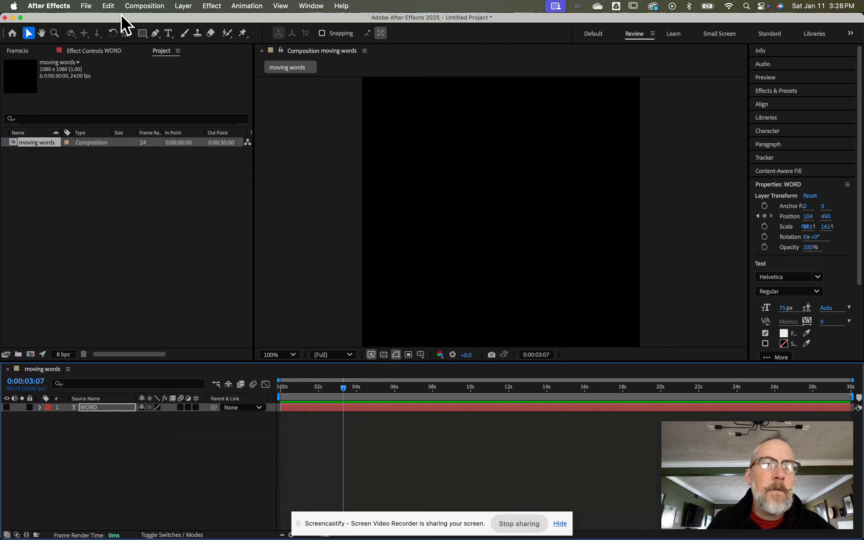
left_click(184, 6)
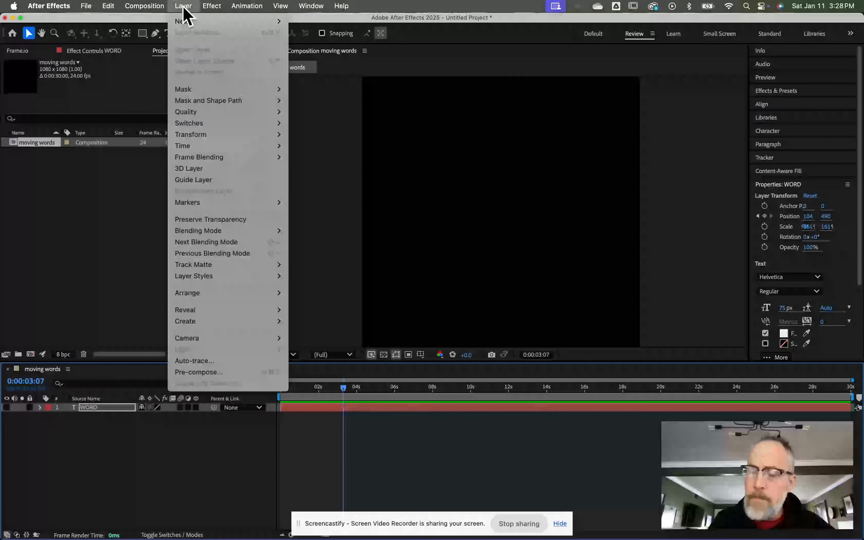
left_click(323, 77)
Step: Draw a straight vertical line through the middle of the composition on the shape layer with the Pen tool
left_click(142, 35)
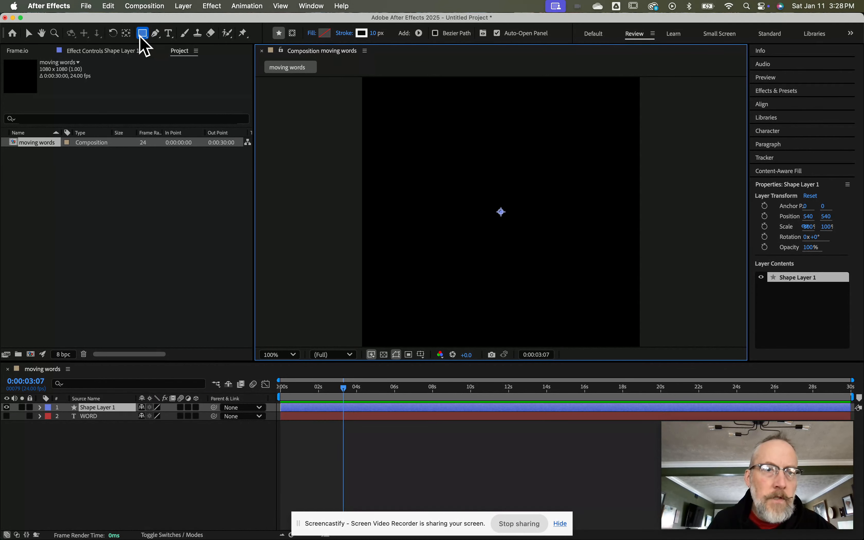
left_click(156, 33)
left_click(495, 149)
left_click(496, 265)
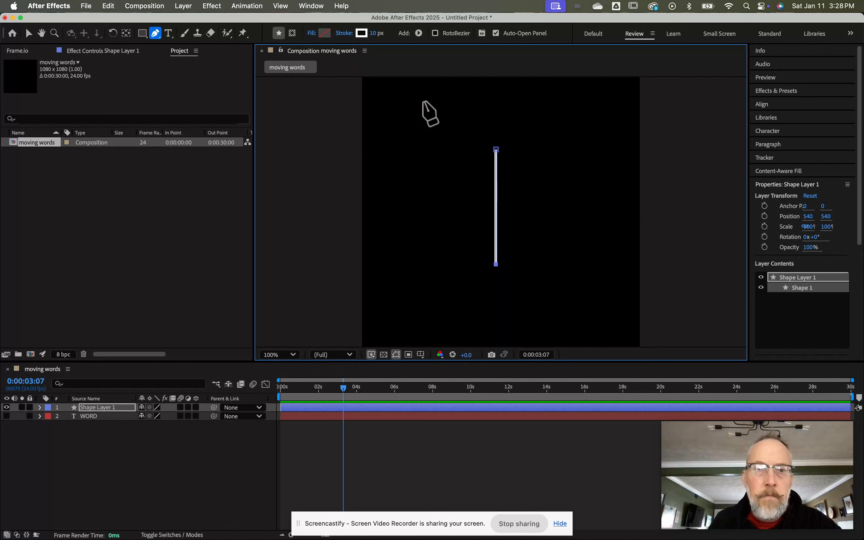
Step: Review the fill options and the stroke options of the vertical line, accepting them as they are
left_click(312, 34)
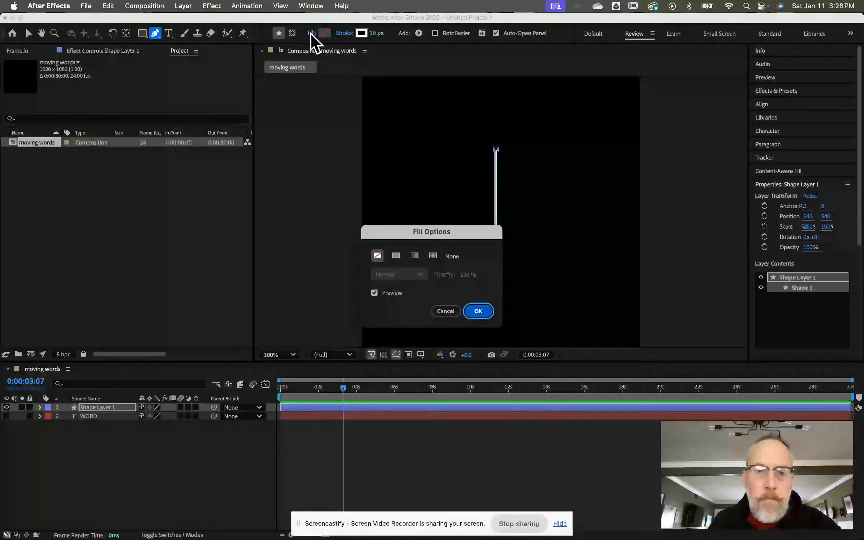
left_click(479, 311)
left_click(344, 33)
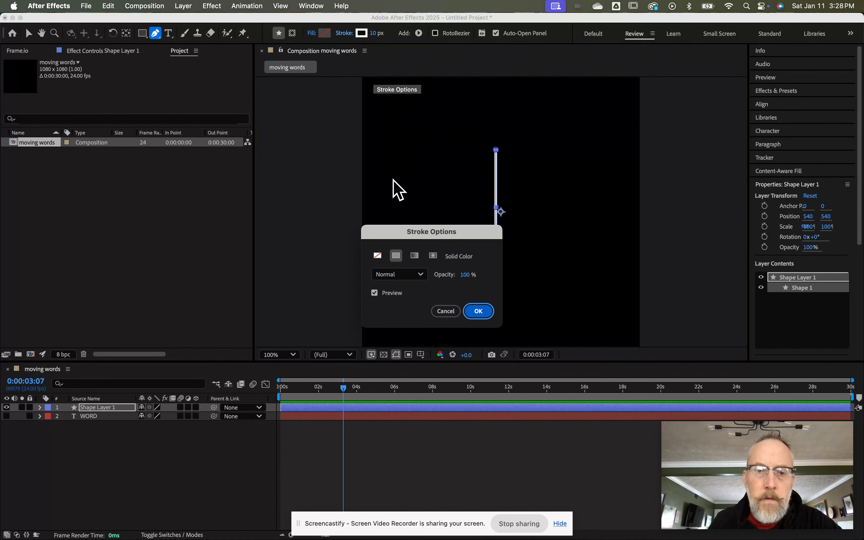
left_click(478, 311)
Step: Try a 13 px stroke width on the vertical line and set it back to 10 px
left_click_drag(375, 33, 377, 34)
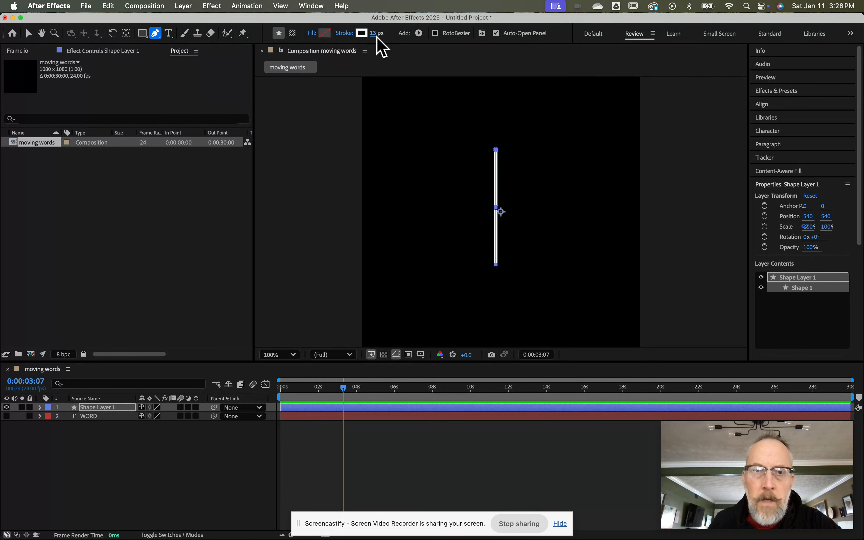
left_click(372, 31)
type("10")
key("Return")
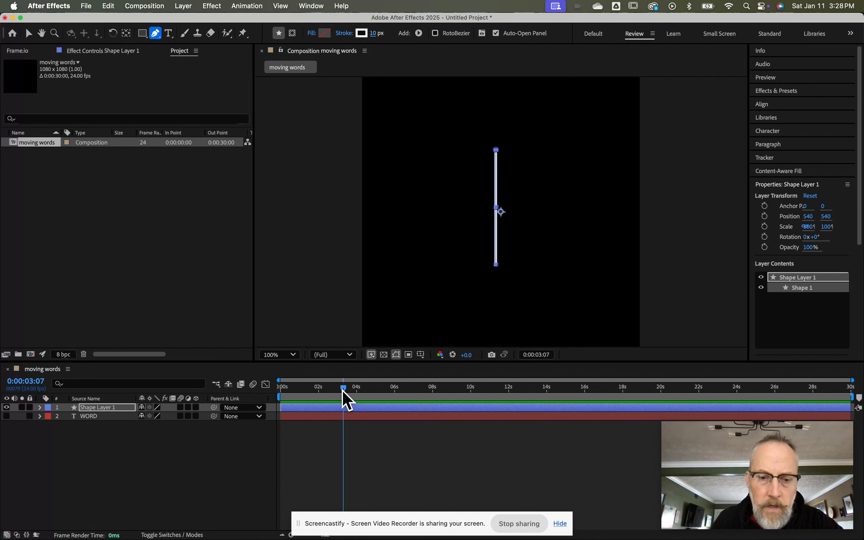
Step: Add a Scale keyframe of 0% to the vertical line's shape layer at 0 seconds
left_click_drag(343, 391, 278, 388)
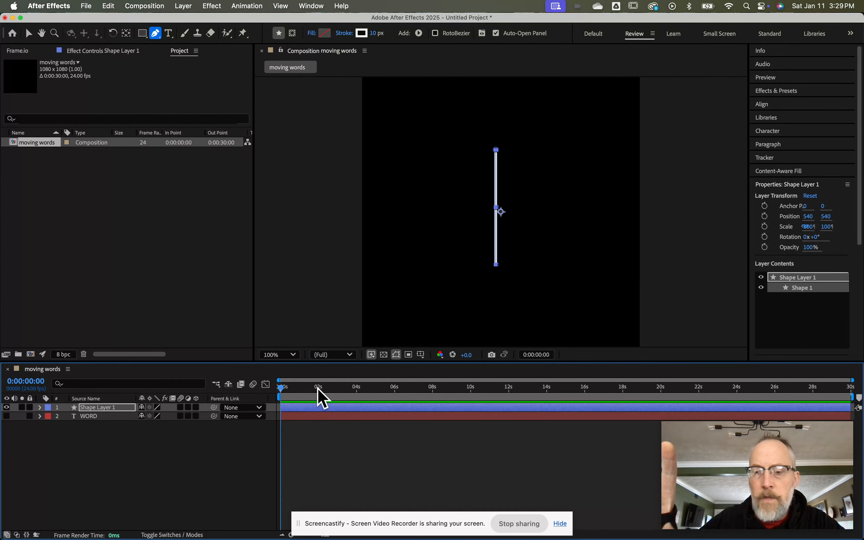
key("alt+shift+s")
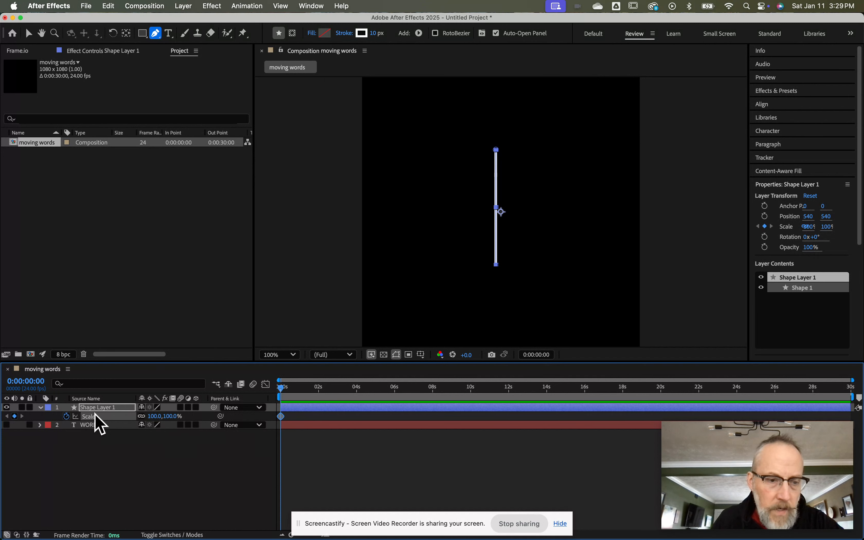
left_click(157, 416)
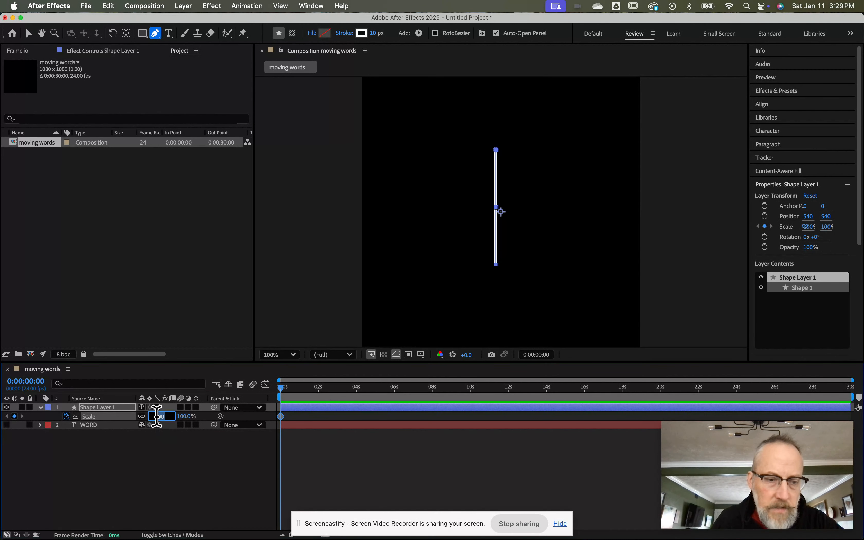
type("0")
key("Return")
Step: Set the shape layer's scale to 100% at 0:00:01:22 and scrub back to 0 seconds to check the growth
left_click_drag(280, 388, 317, 388)
left_click(151, 416)
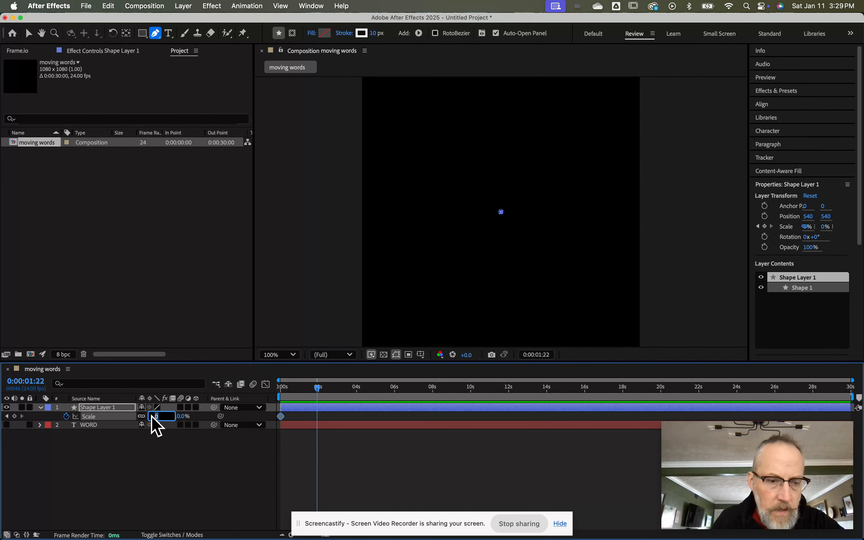
type("100")
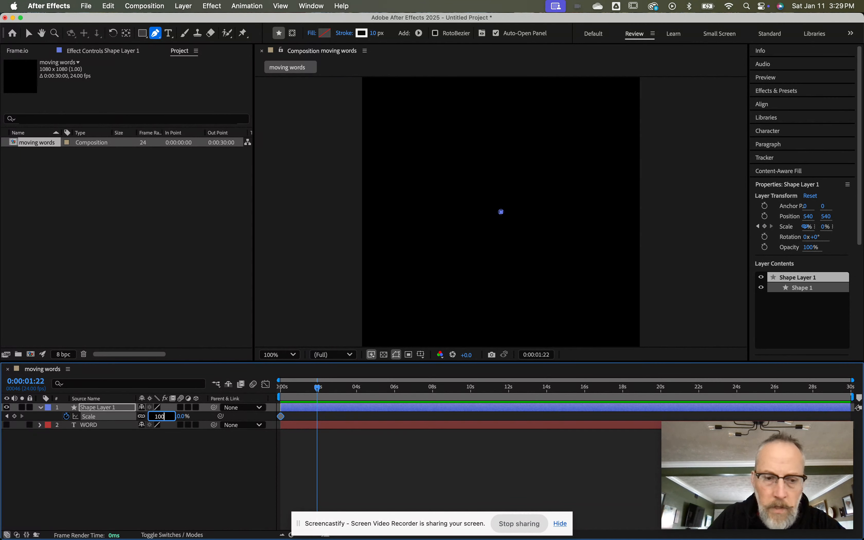
key("Return")
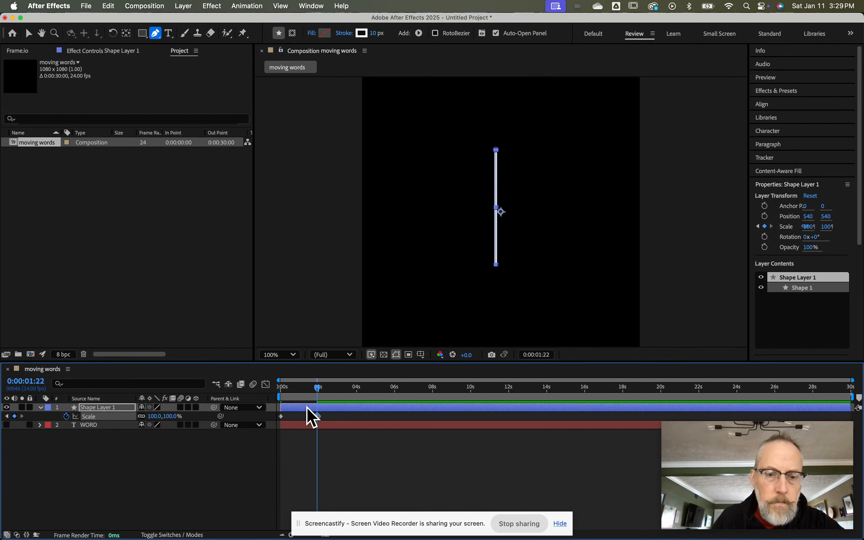
mouse_move(319, 393)
left_mouse_down()
mouse_move(271, 389)
mouse_move(331, 390)
mouse_move(270, 385)
mouse_move(320, 394)
left_mouse_up()
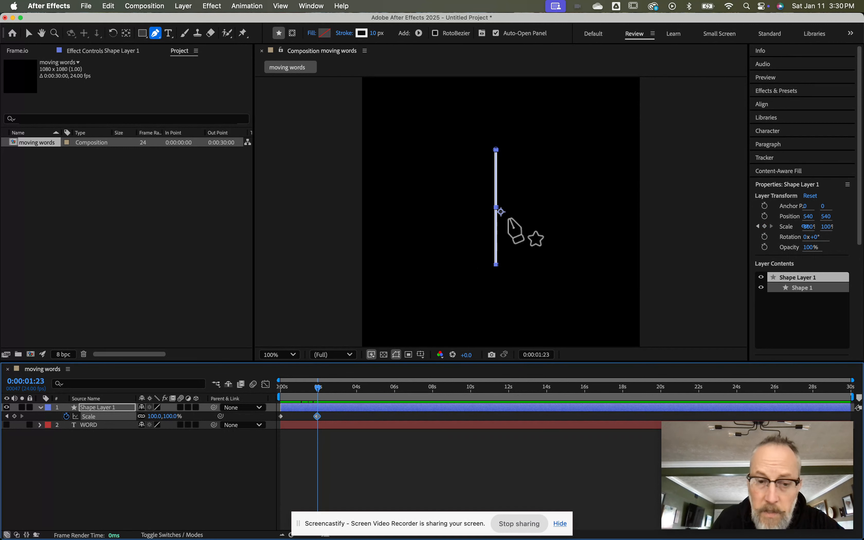
left_click_drag(320, 394, 280, 390)
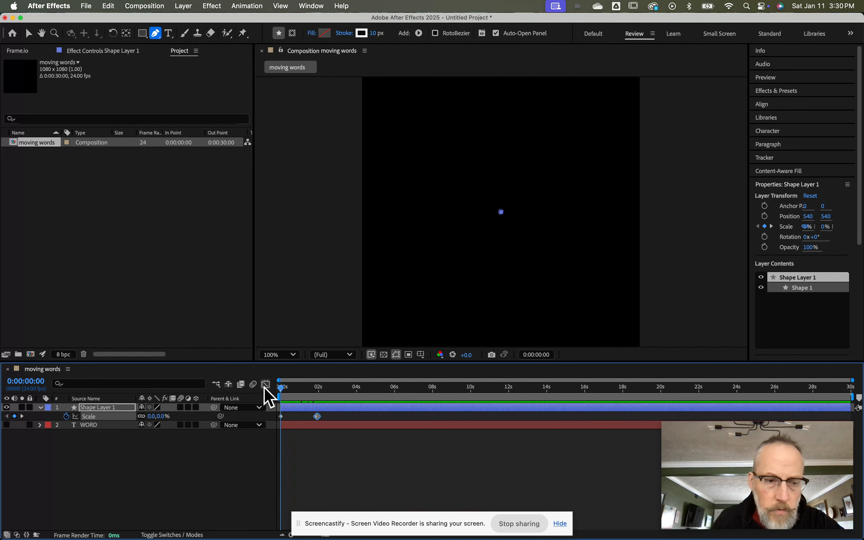
Step: Center the shape layer's anchor point in its layer content
left_click(118, 409)
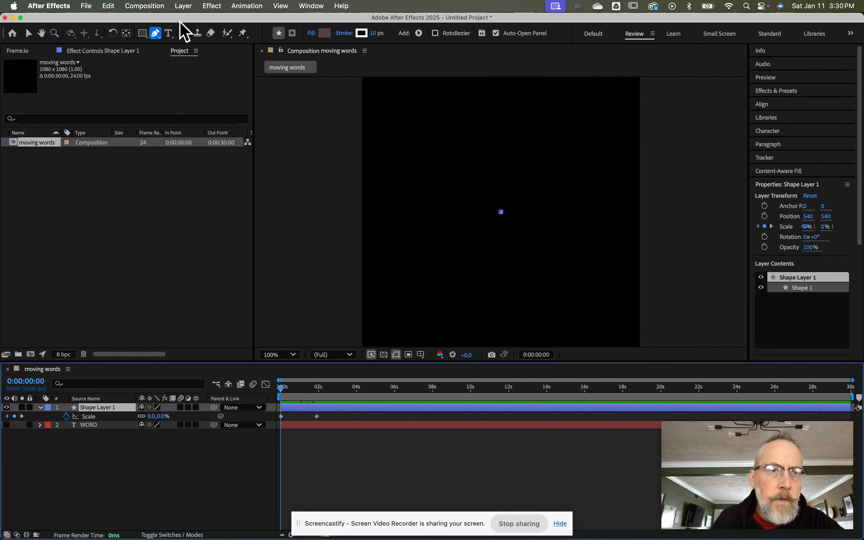
left_click(181, 7)
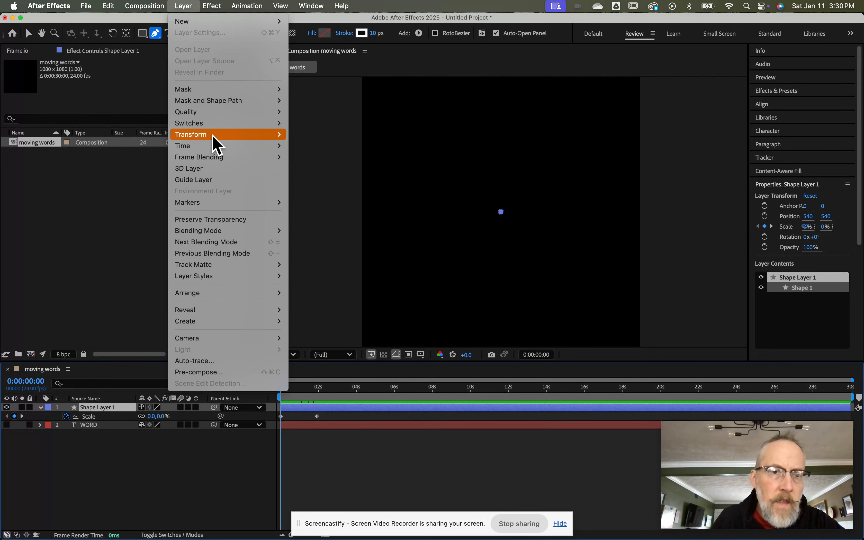
mouse_move(212, 135)
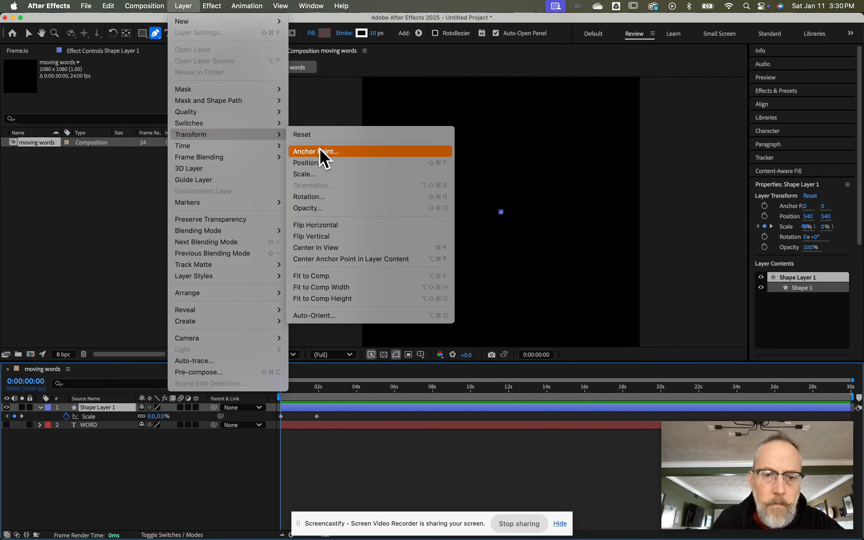
left_click(328, 259)
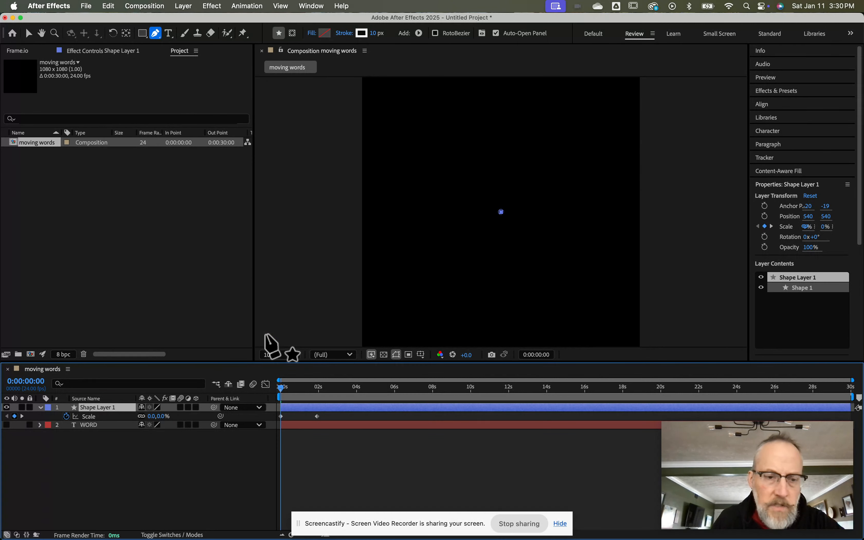
Step: Scrub to 0:00:01:23 to check the line's growth from its center and make the WORD layer visible
left_click(28, 33)
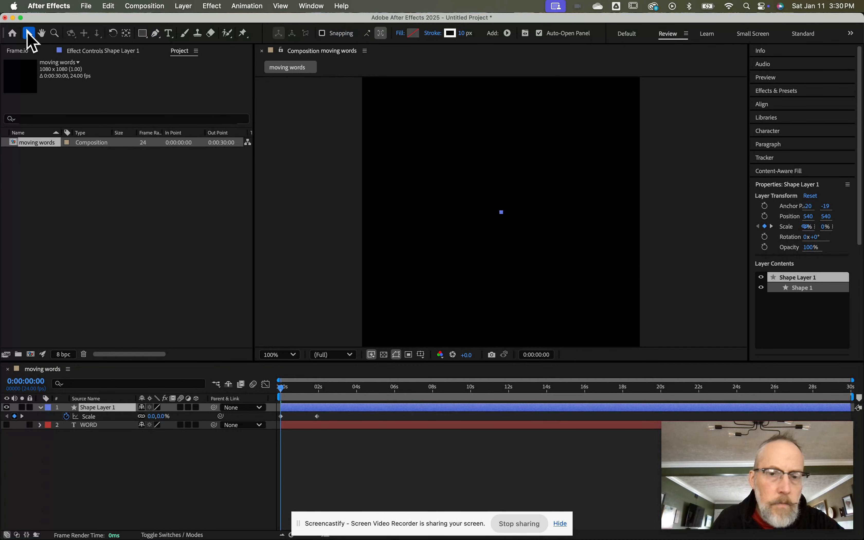
left_click(127, 33)
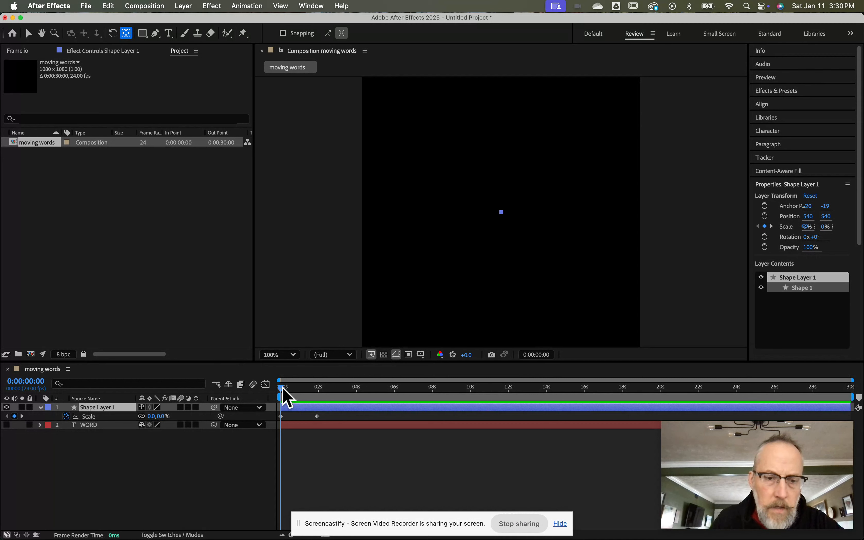
left_click_drag(281, 388, 317, 388)
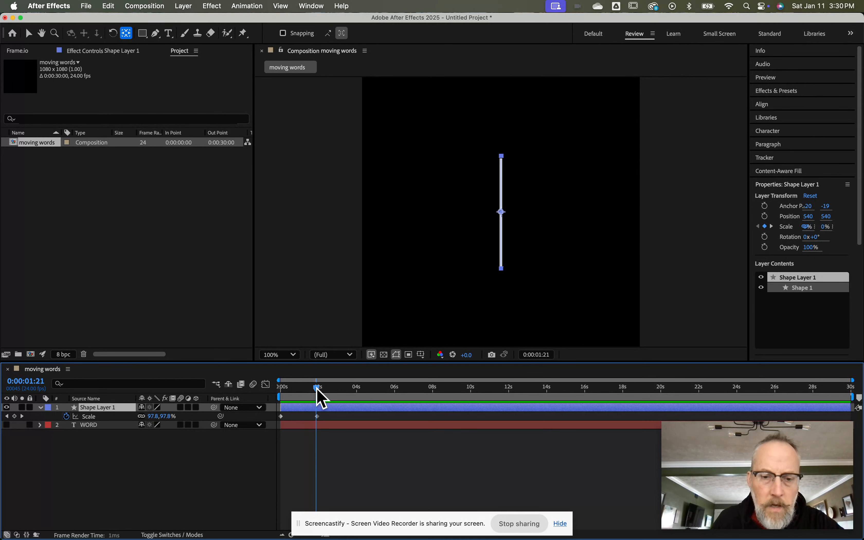
left_click(7, 425)
mouse_move(317, 389)
left_mouse_down()
mouse_move(341, 394)
mouse_move(292, 396)
mouse_move(266, 385)
mouse_move(320, 396)
mouse_move(281, 386)
mouse_move(322, 387)
mouse_move(282, 386)
mouse_move(318, 383)
left_mouse_up()
Step: Create a red solid layer of 1080 x 1080 px and add a new mask to it
key("super+y")
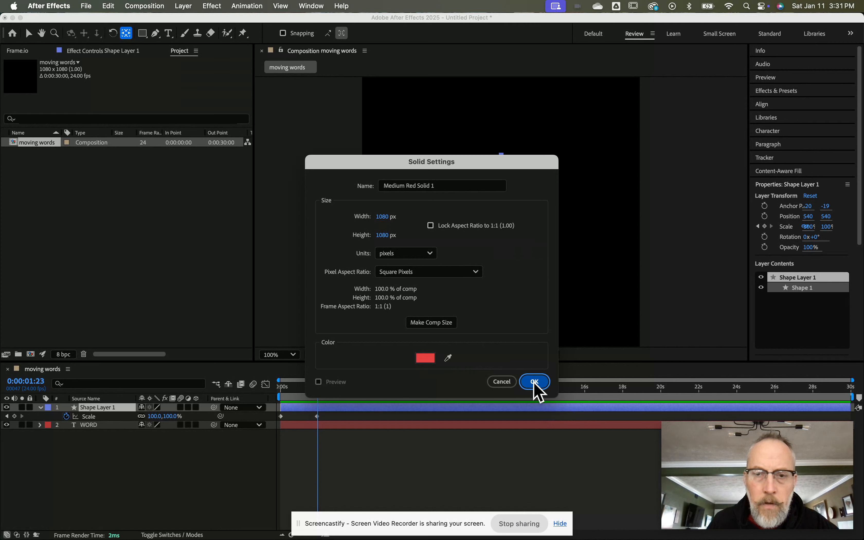
left_click(533, 382)
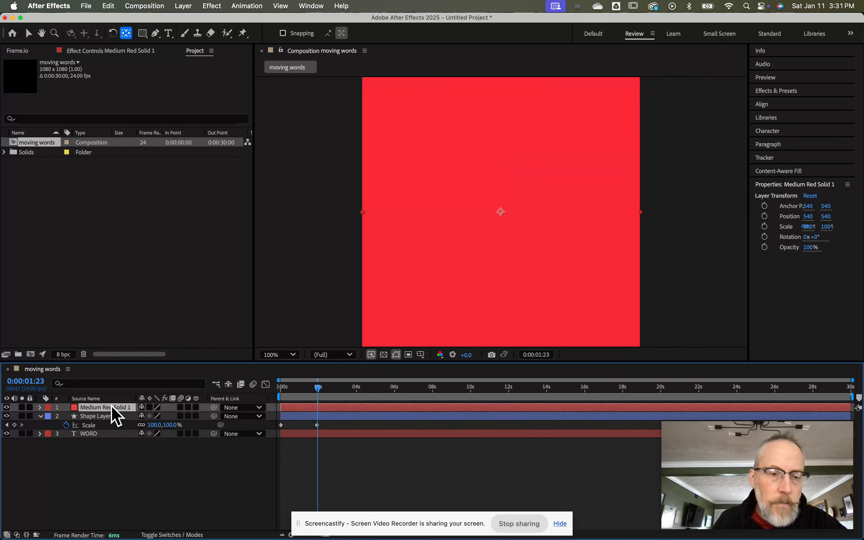
right_click(115, 415)
mouse_move(170, 225)
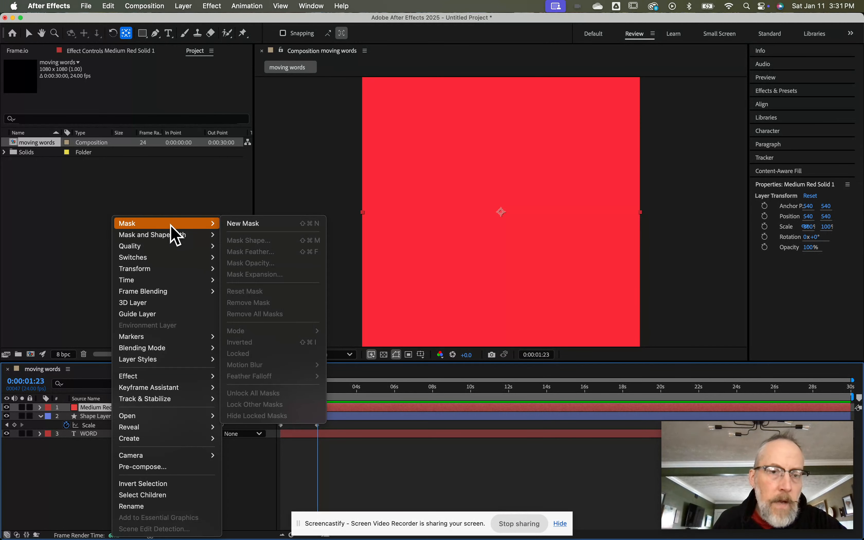
left_click(235, 223)
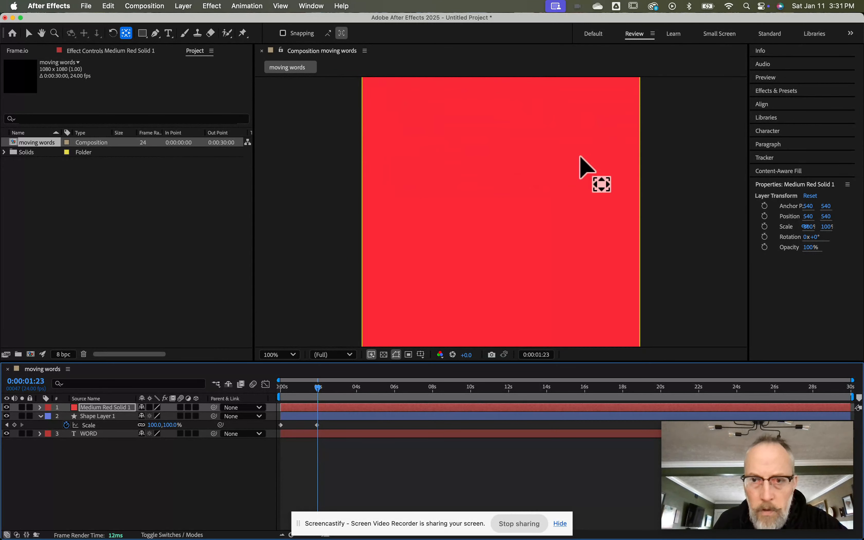
Step: Move the red solid left to about -2, 540 so its right edge meets the vertical line
left_click(29, 34)
left_click(520, 225)
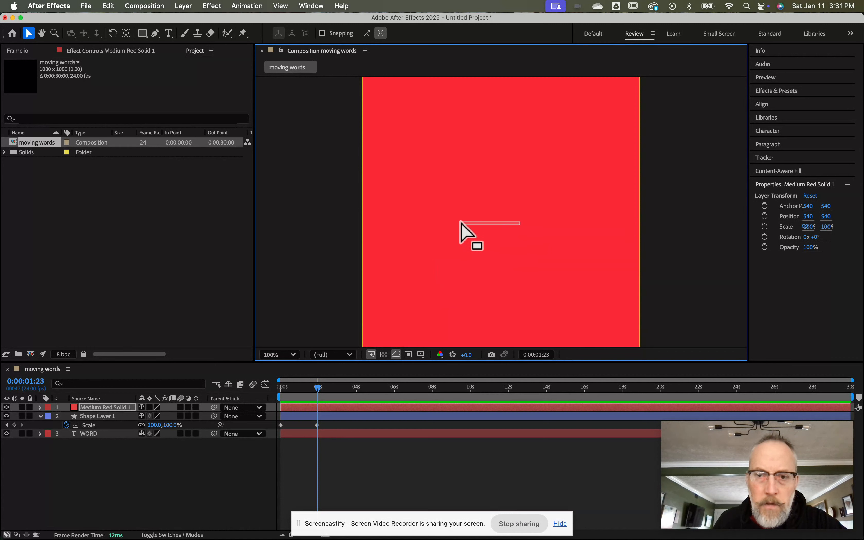
left_click_drag(464, 222, 442, 221)
left_click_drag(490, 188, 350, 189)
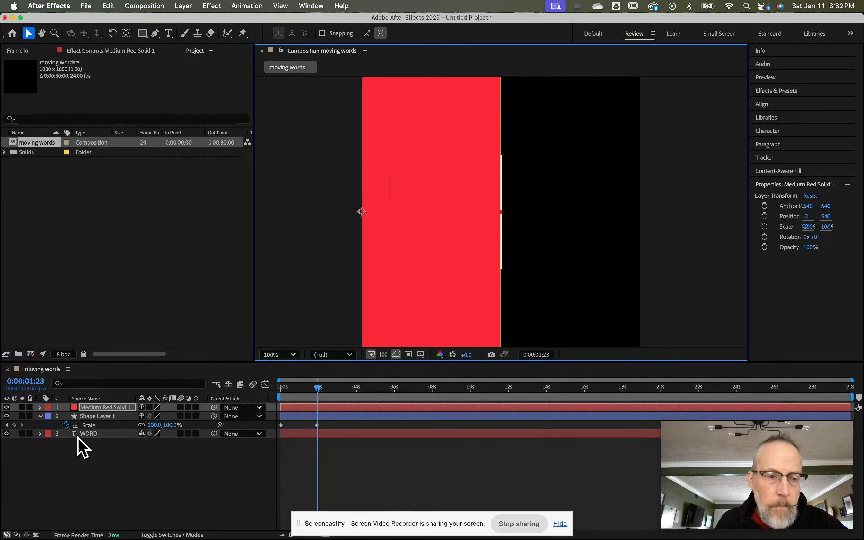
Step: Hide the red solid and show the Modes column in the timeline
left_click(6, 407)
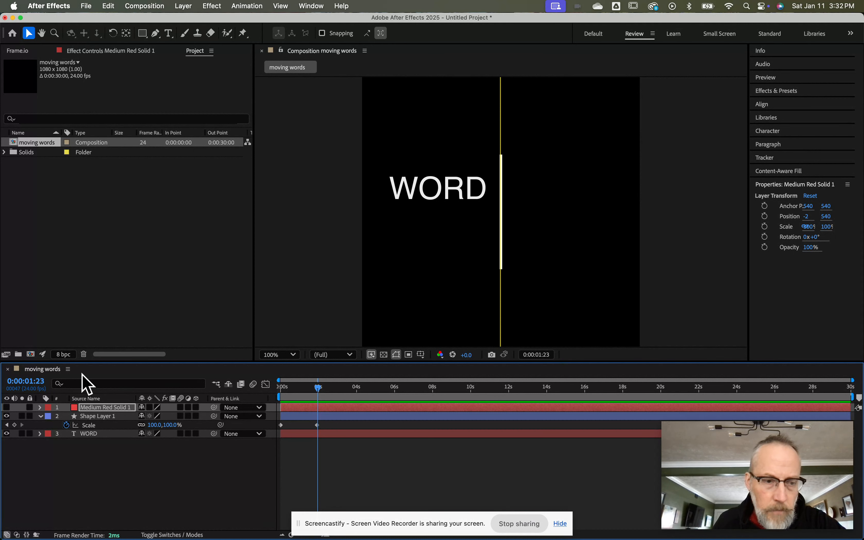
left_click(68, 369)
mouse_move(77, 372)
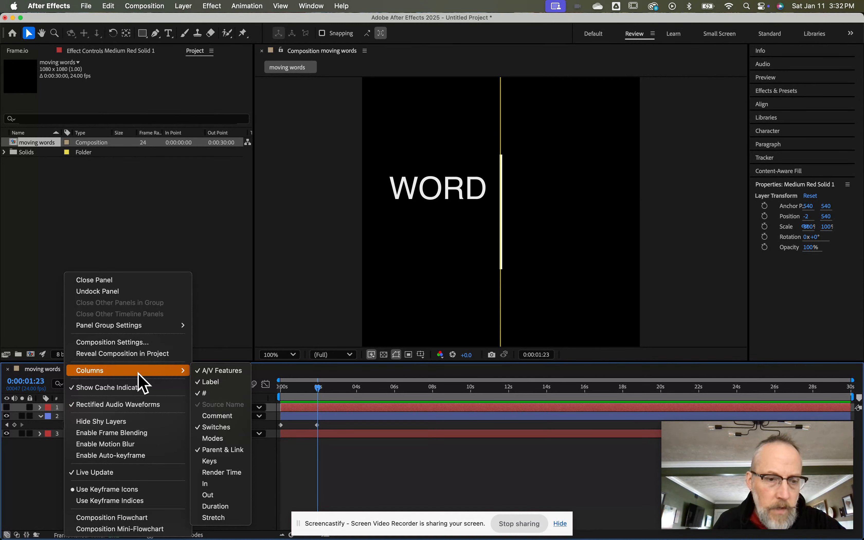
left_click(212, 438)
Step: Show the red solid again, set Medium Red Solid 1 as the WORD layer's track matte, and scrub to check it
left_click(6, 408)
left_click(282, 434)
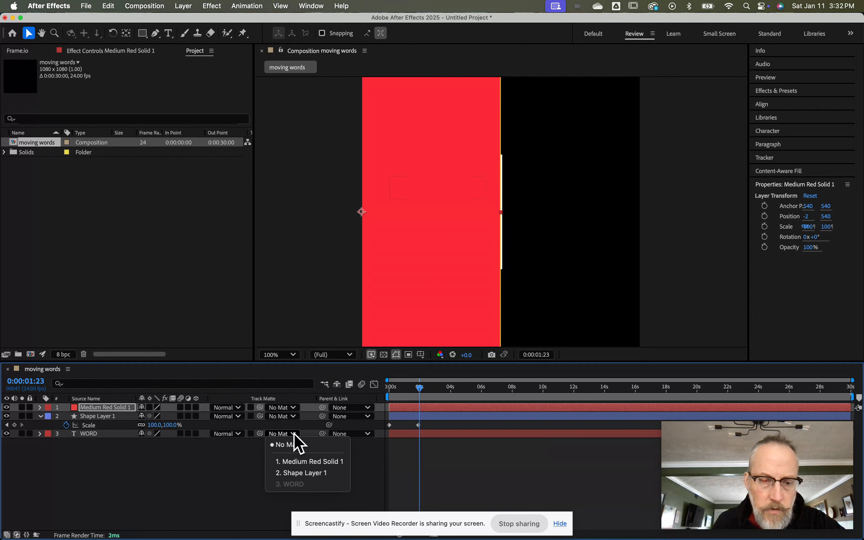
left_click(304, 463)
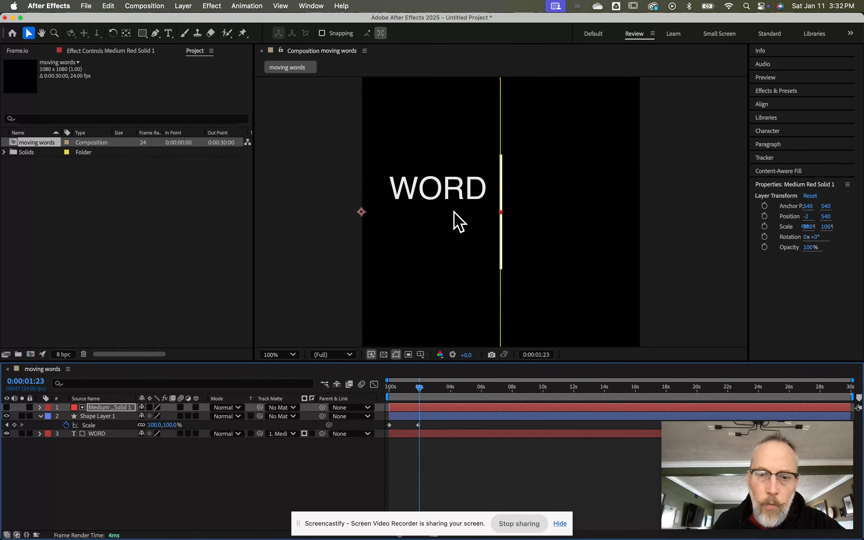
mouse_move(419, 388)
left_mouse_down()
mouse_move(388, 391)
mouse_move(418, 389)
left_mouse_up()
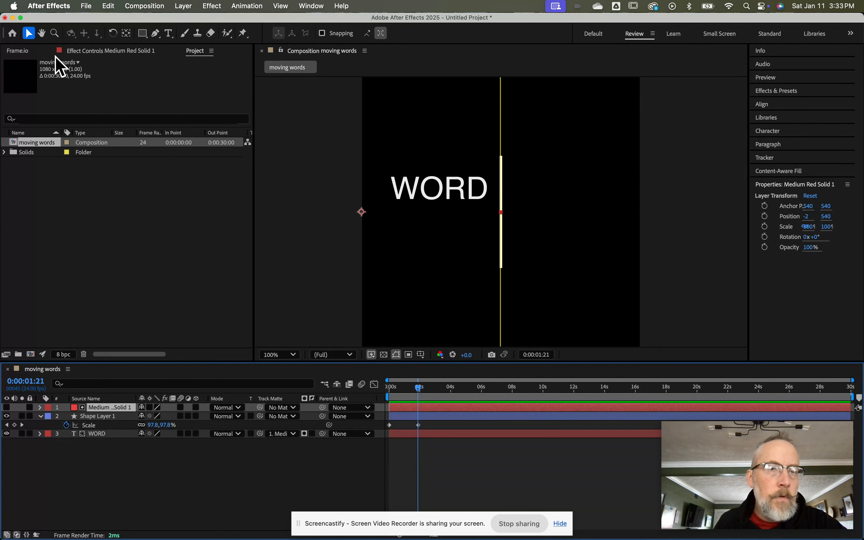
Step: Try the matte solid further left at about -96, 536, and move its edge back to the vertical line
left_click_drag(467, 230, 439, 229)
left_click_drag(418, 388, 418, 385)
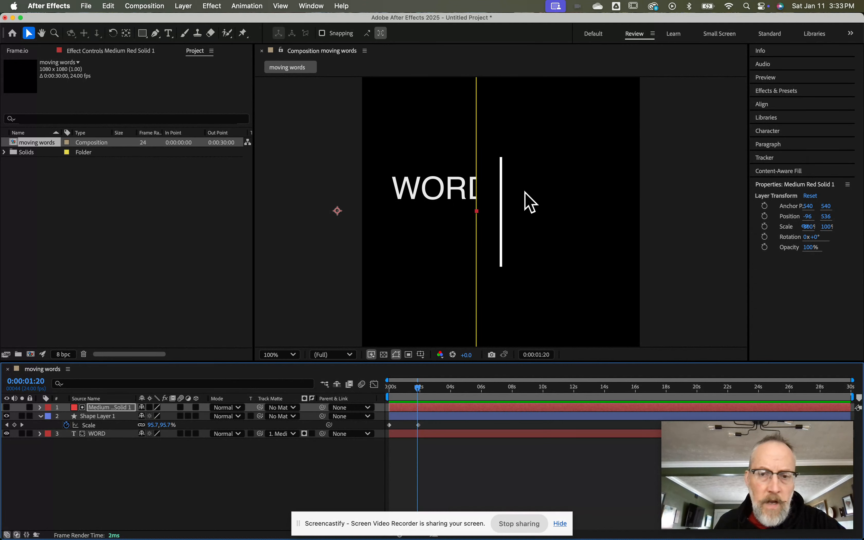
left_click_drag(456, 228, 480, 228)
left_click_drag(450, 188, 448, 188)
Step: Add a Rotation keyframe of 0x+0.0° to the vertical line's shape layer at 0:00:03:22
left_click(98, 416)
left_click_drag(417, 388, 450, 391)
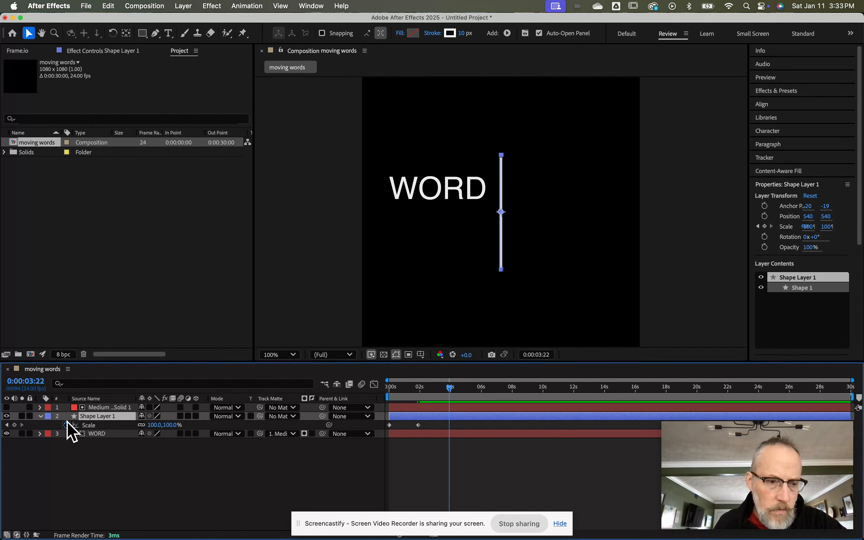
left_click(40, 416)
left_click(40, 417)
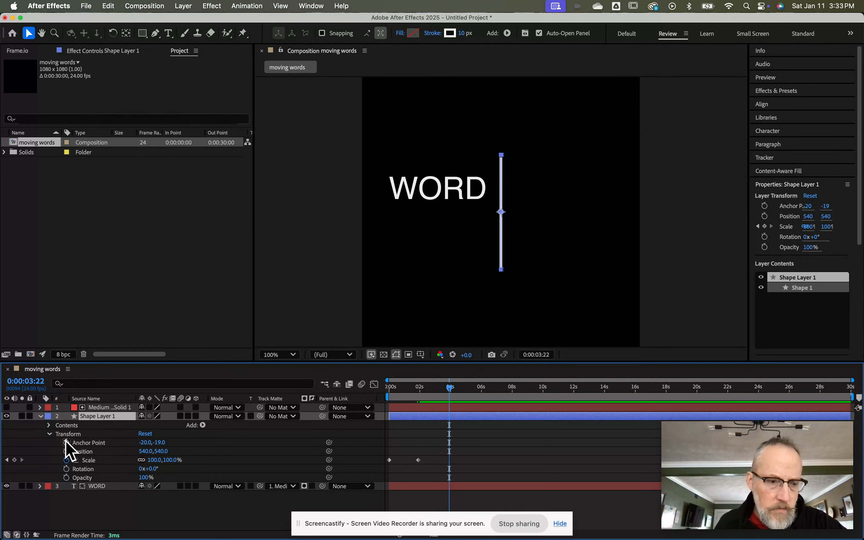
left_click(86, 469)
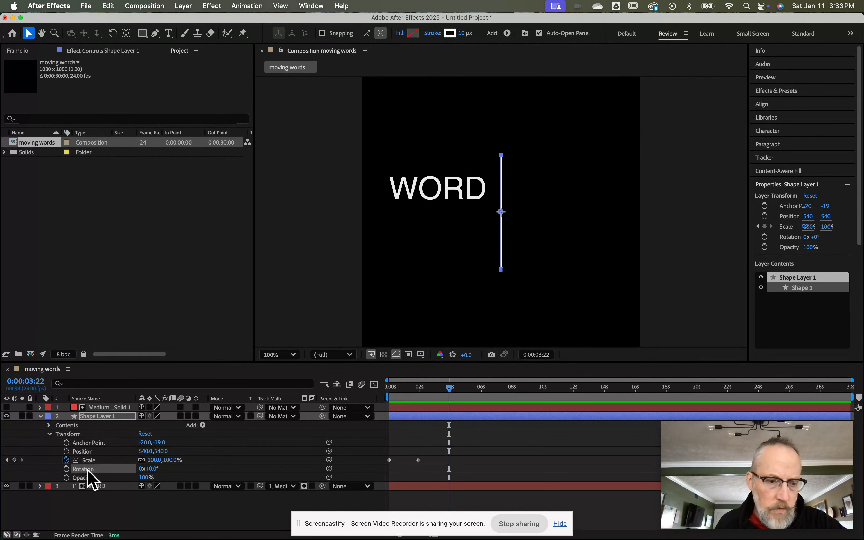
left_click(66, 469)
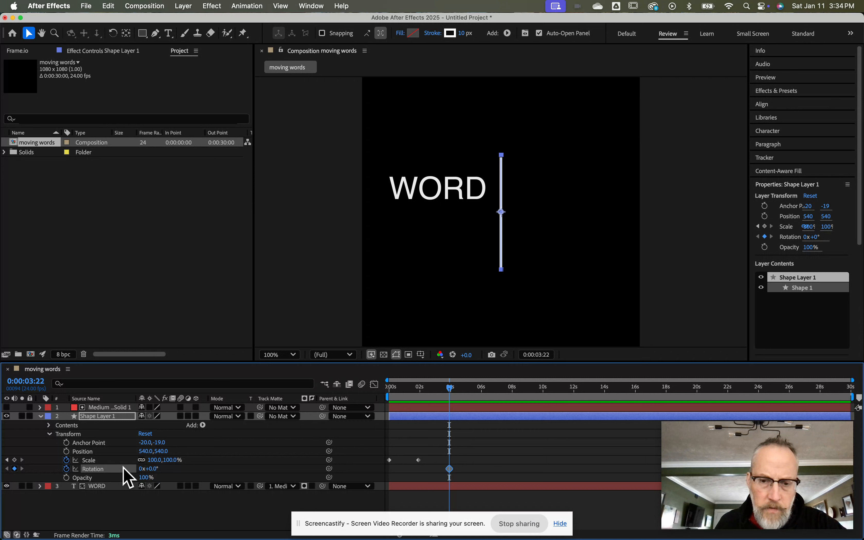
Step: Set the shape layer's rotation to 360x+0.0° at 0:00:04:23 and scrub back to check the spin
left_click_drag(450, 389, 466, 389)
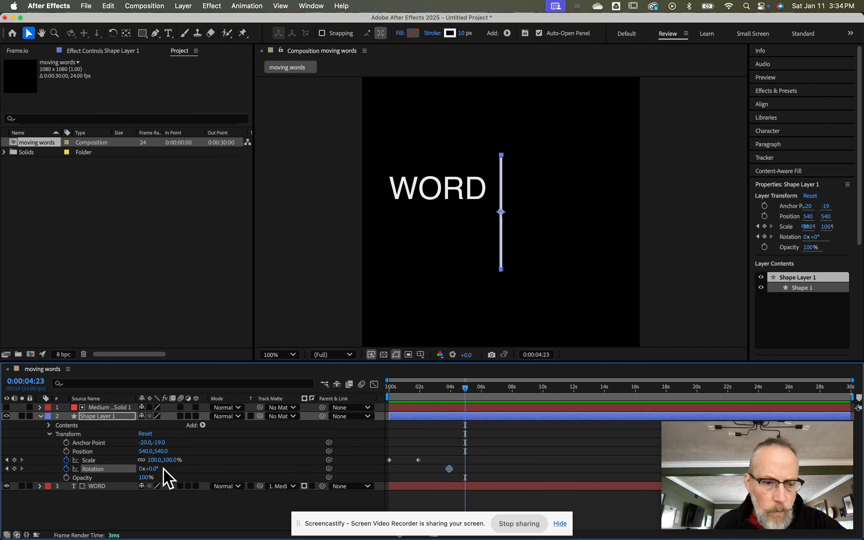
left_click(143, 469)
type("360")
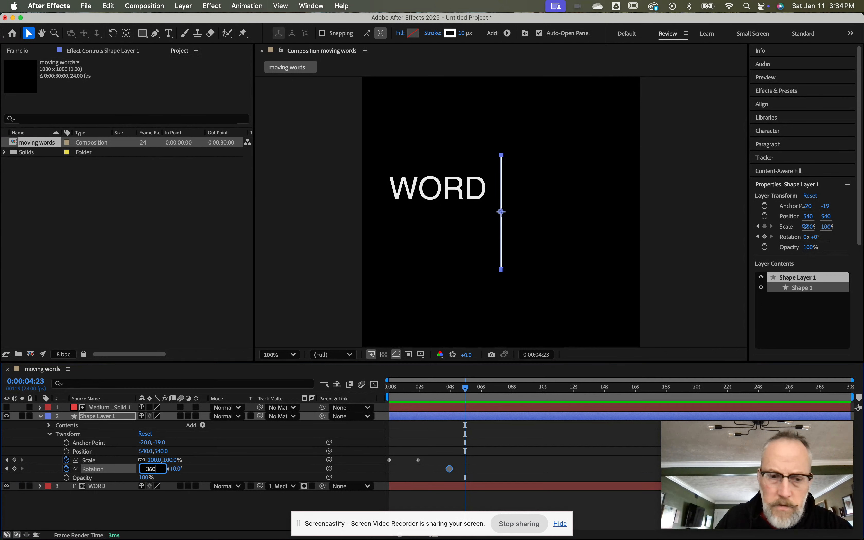
key("Return")
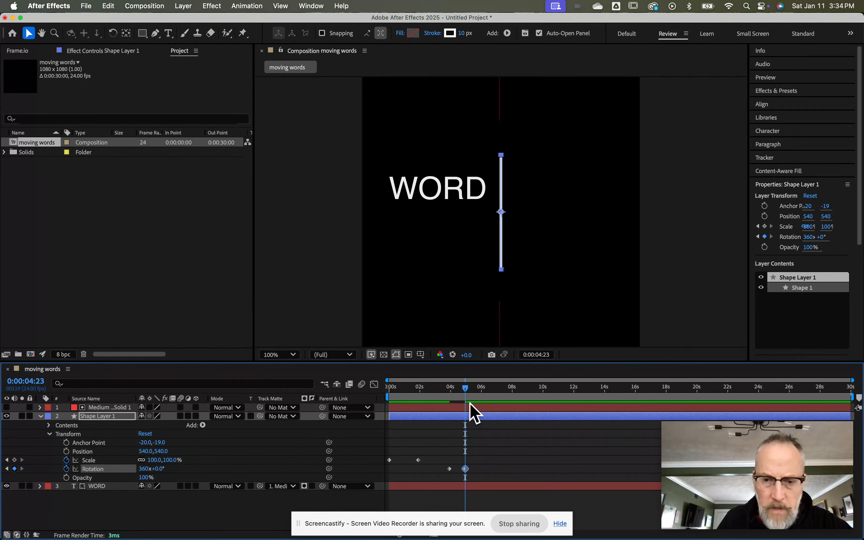
mouse_move(463, 395)
left_mouse_down()
mouse_move(432, 390)
mouse_move(465, 390)
left_mouse_up()
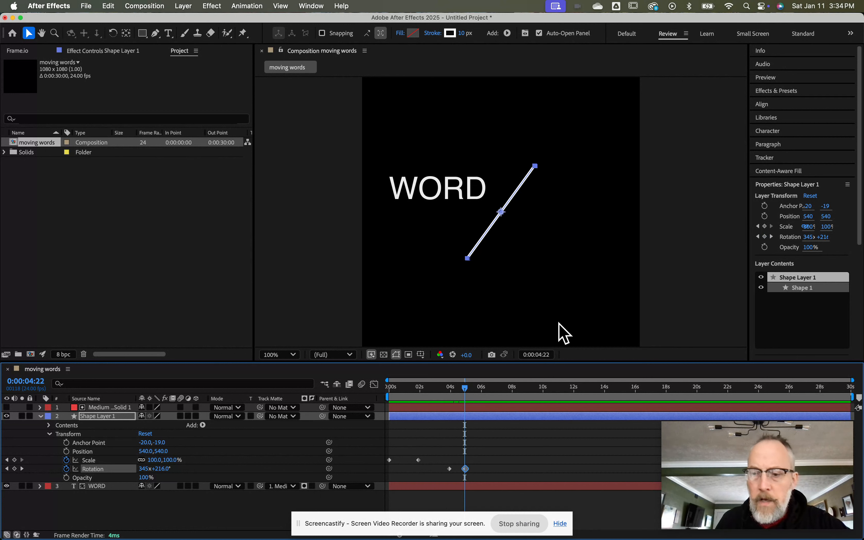